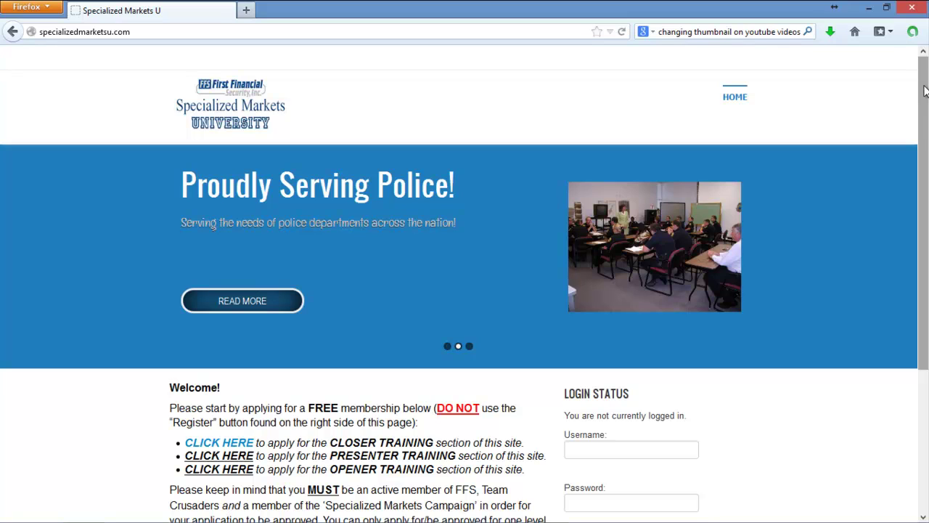
- Log in to Specialized Markets University with the saved test account credentials
left_click_drag(924, 89, 926, 180)
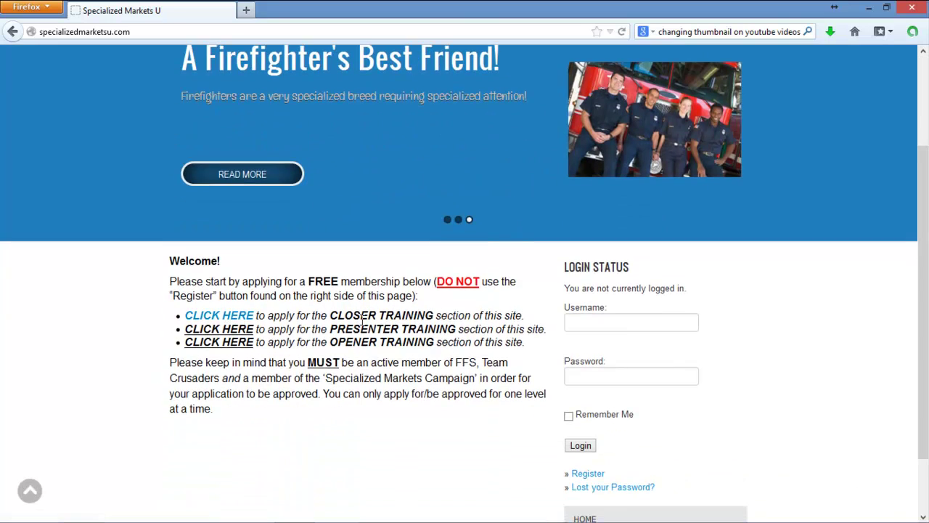
left_click(591, 320)
left_click(590, 320)
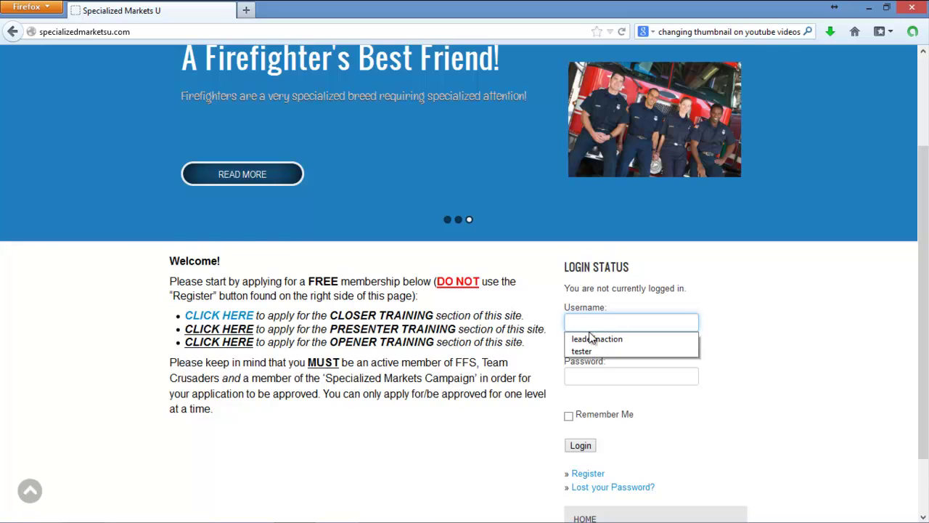
left_click(587, 354)
left_click(583, 450)
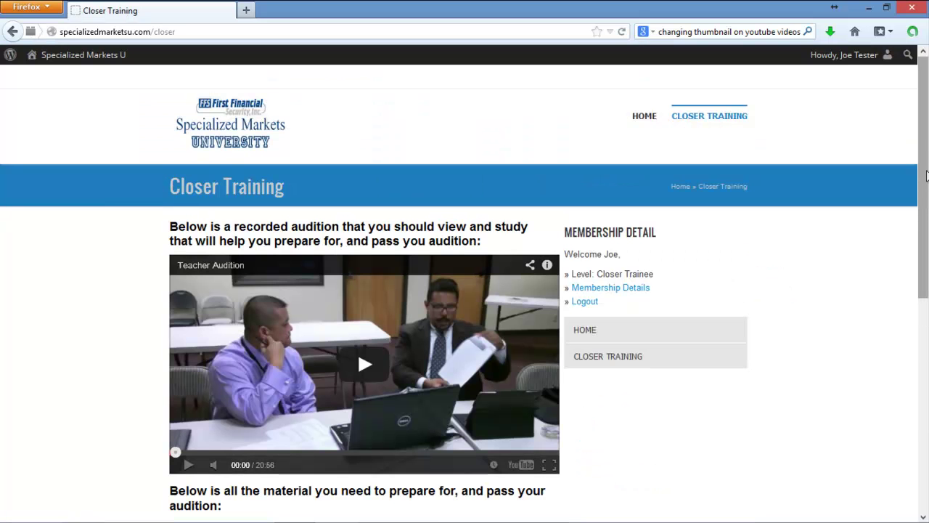
- Scroll to the Closer Training CLICK HERE download links, then switch to IC Solutions
left_click_drag(927, 174, 926, 293)
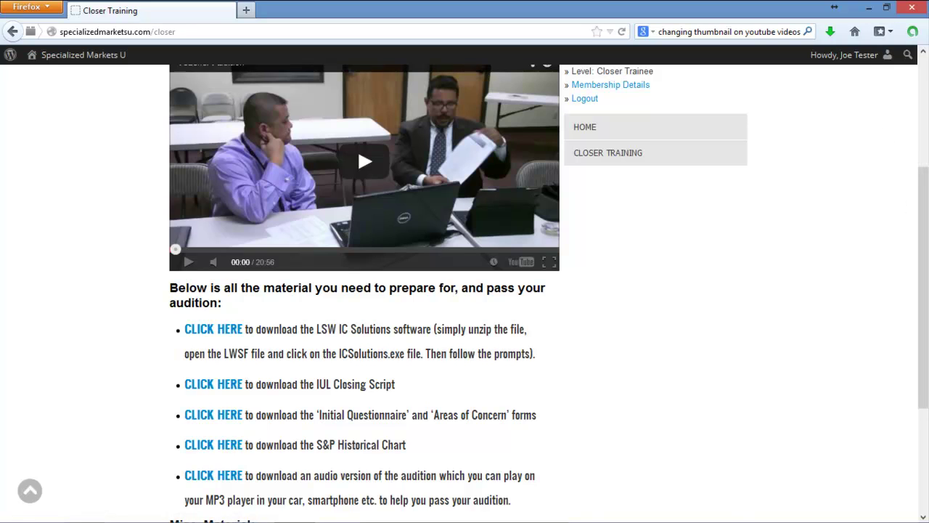
mouse_move(464, 517)
left_click(431, 514)
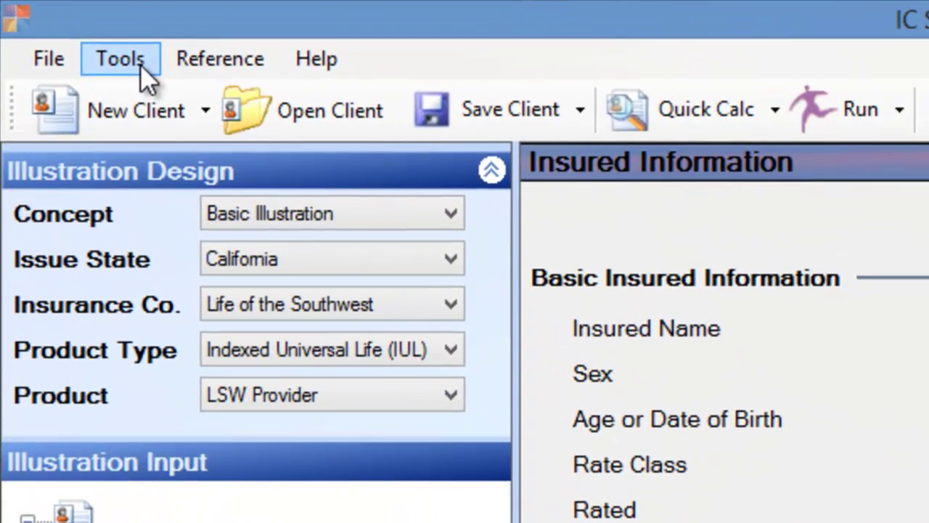
left_click(141, 66)
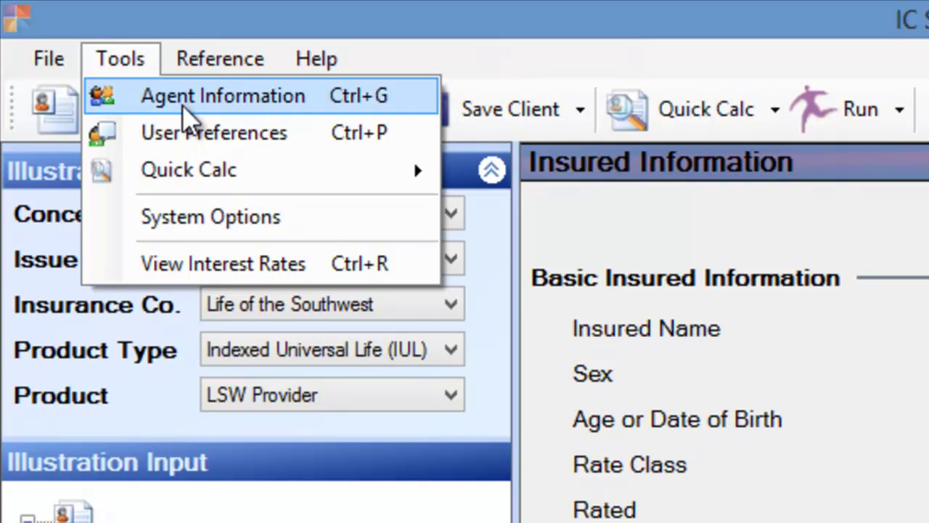
left_click(183, 106)
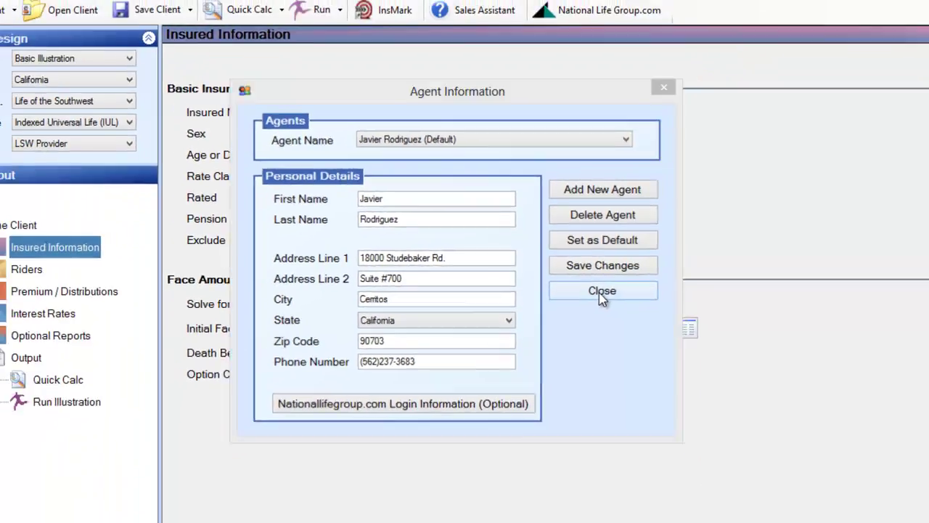
left_click(629, 299)
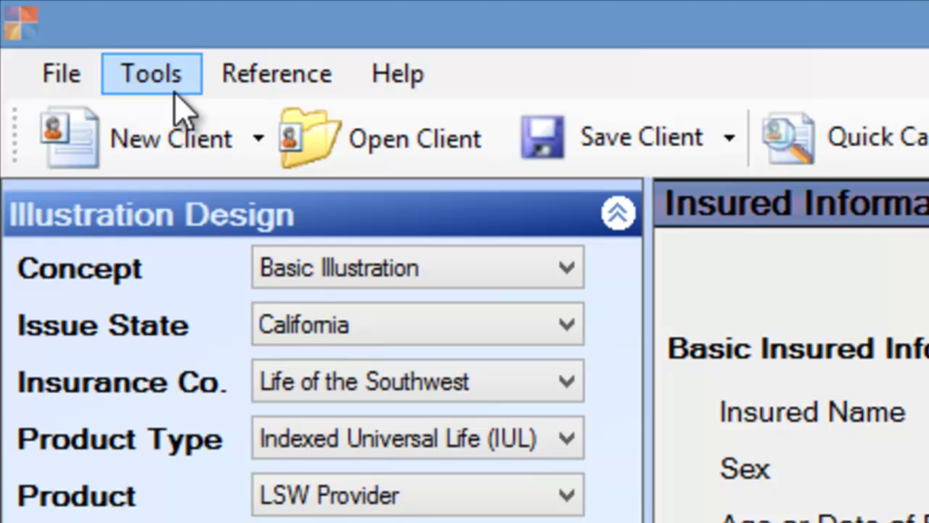
left_click(175, 94)
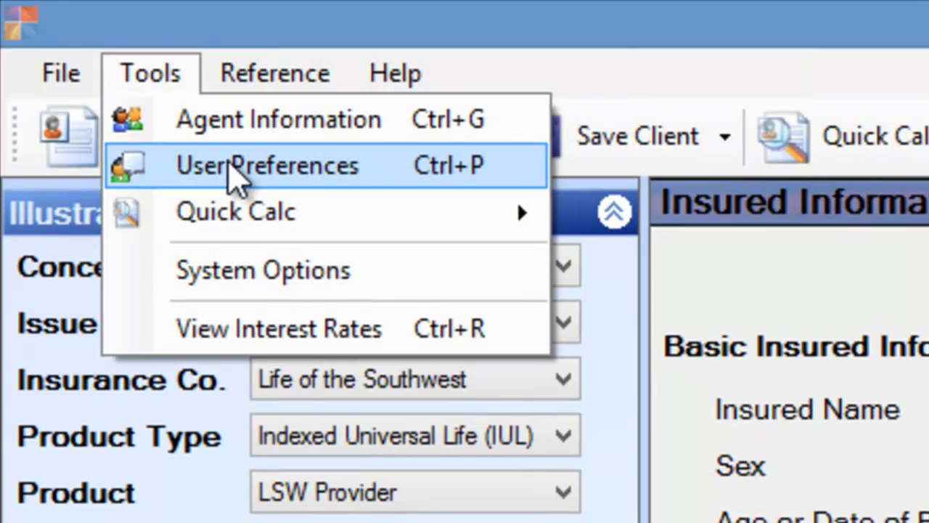
left_click(231, 166)
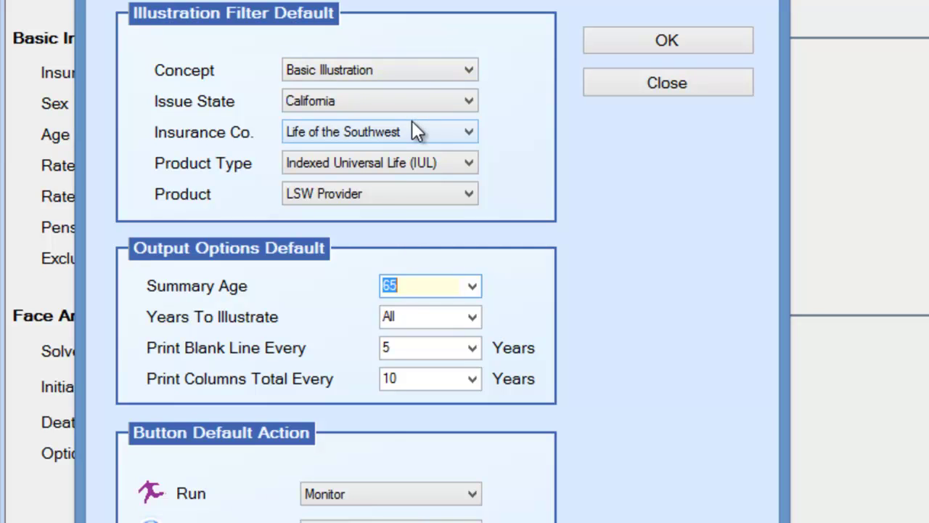
left_click(368, 202)
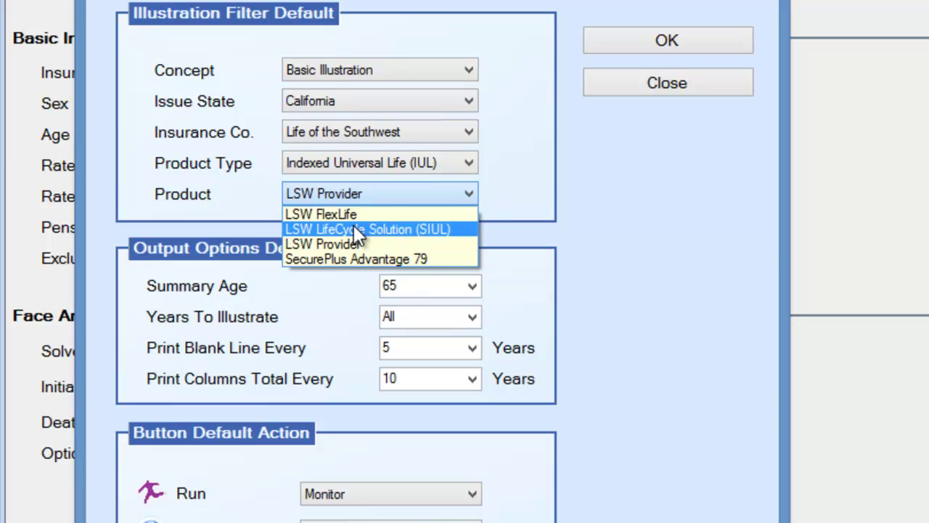
left_click(513, 193)
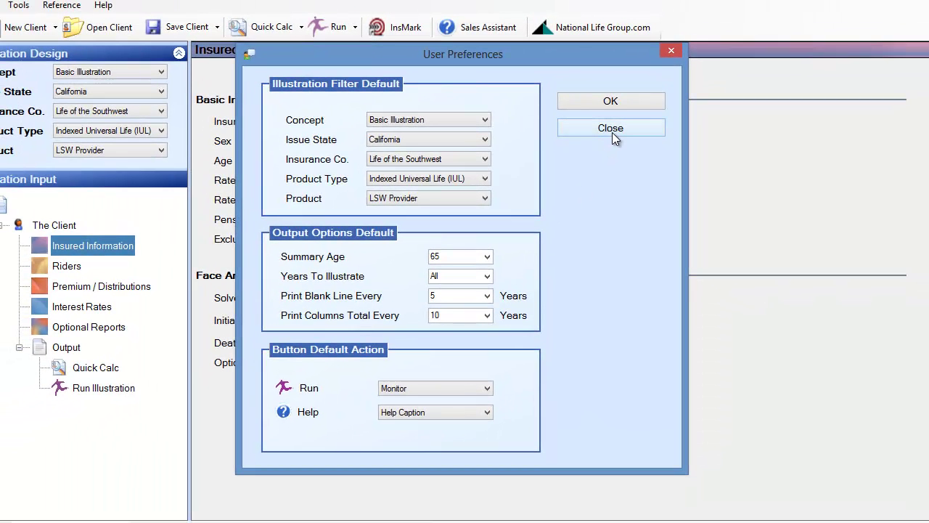
left_click(612, 130)
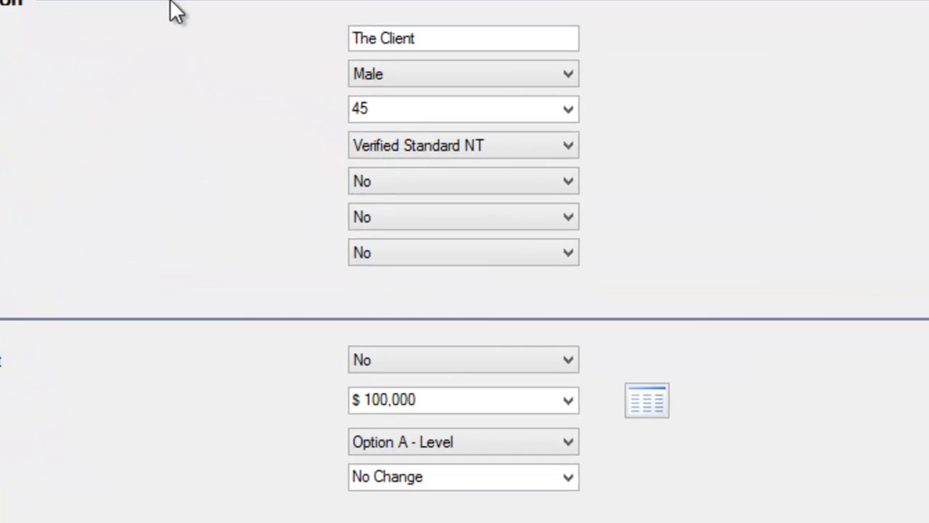
- Enter the insured's name and set the birth date to 01/08/1980
left_click(447, 38)
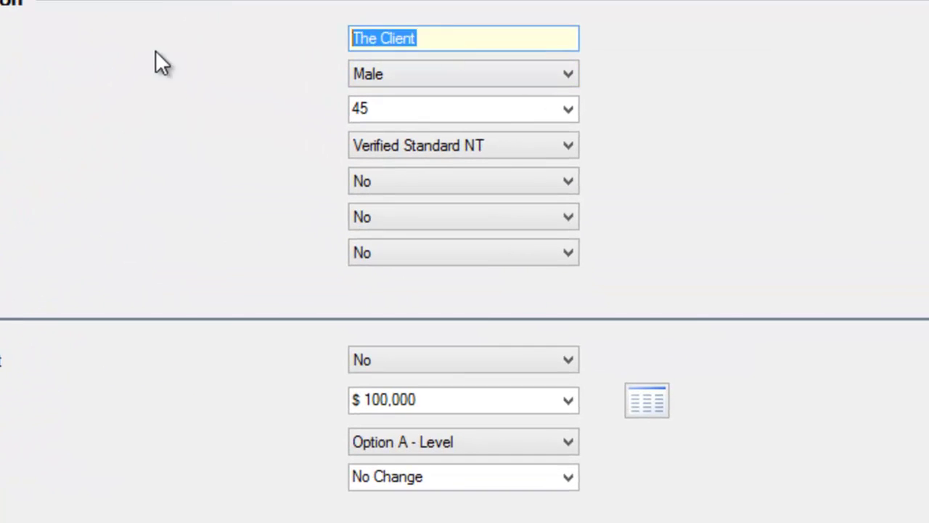
type("Joe Smith")
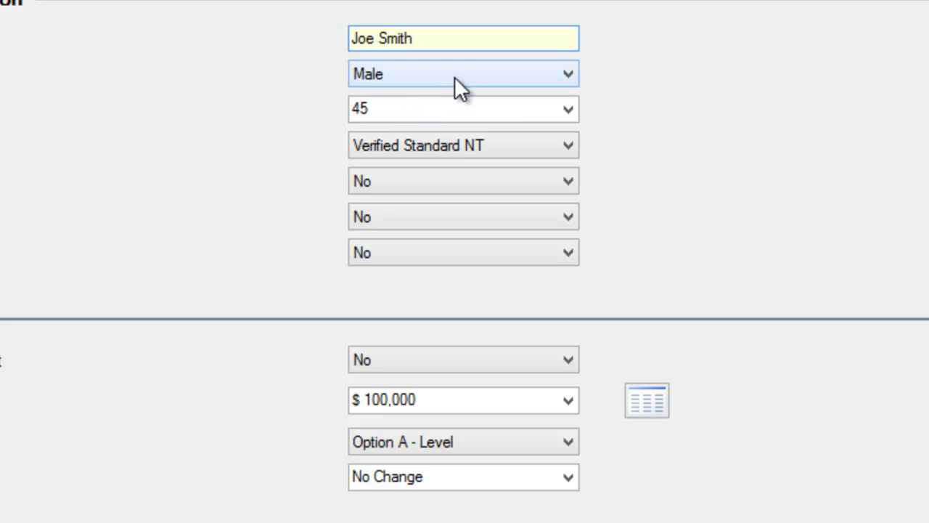
left_click(535, 114)
type("01/")
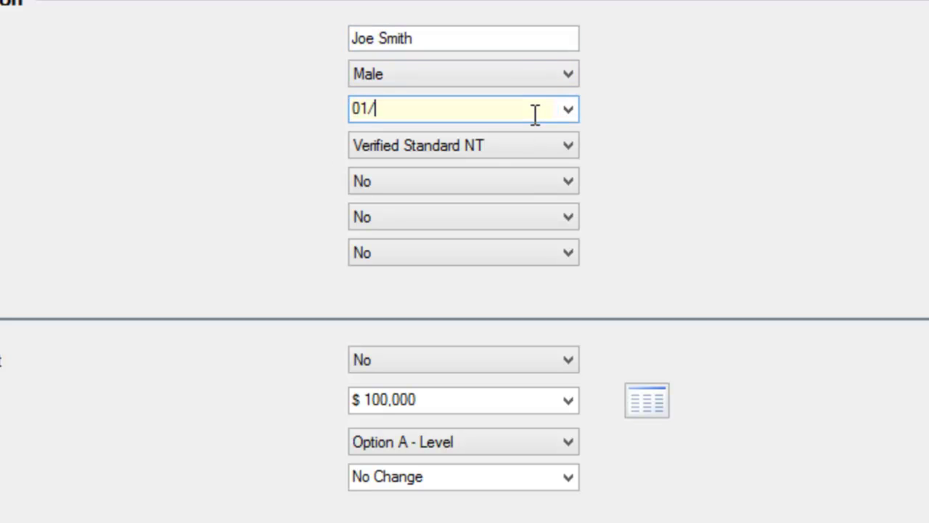
type("08/1980")
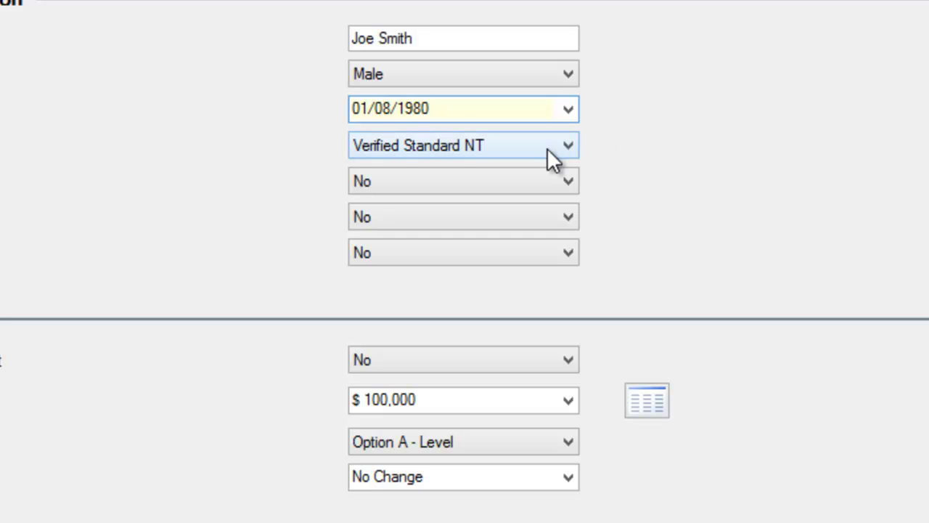
- Set Solve for Face Amount to Minimum DB / Max Cash Value
left_click(434, 360)
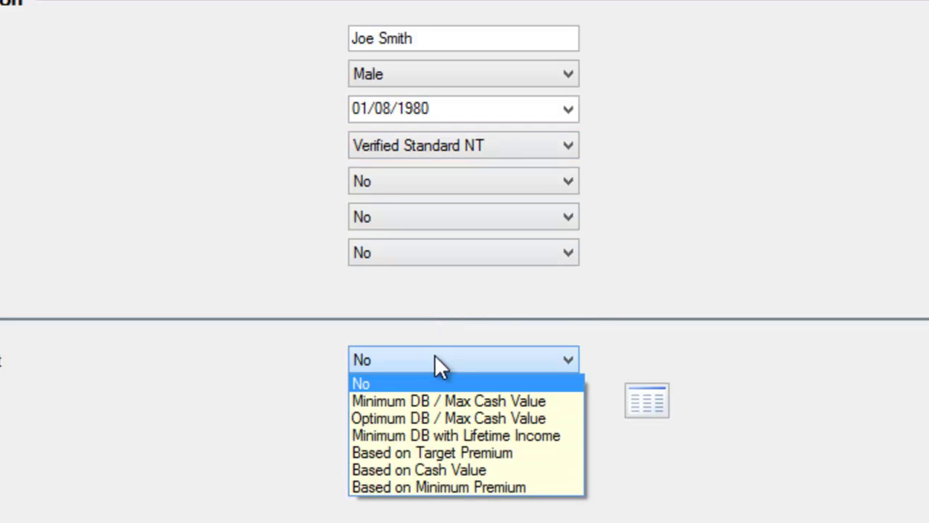
left_click(456, 401)
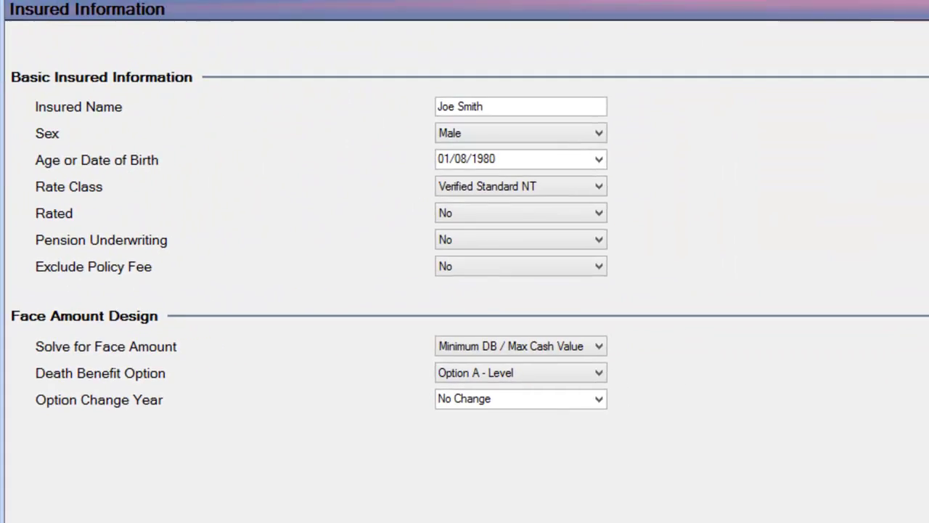
left_click(331, 254)
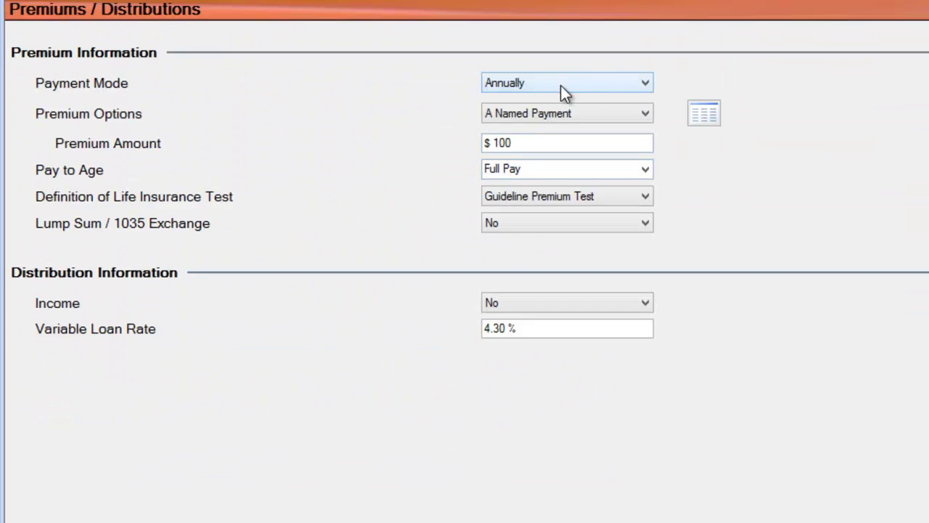
- Set the premium mode to Check-O-Matic with a $250 payment amount
left_click(560, 86)
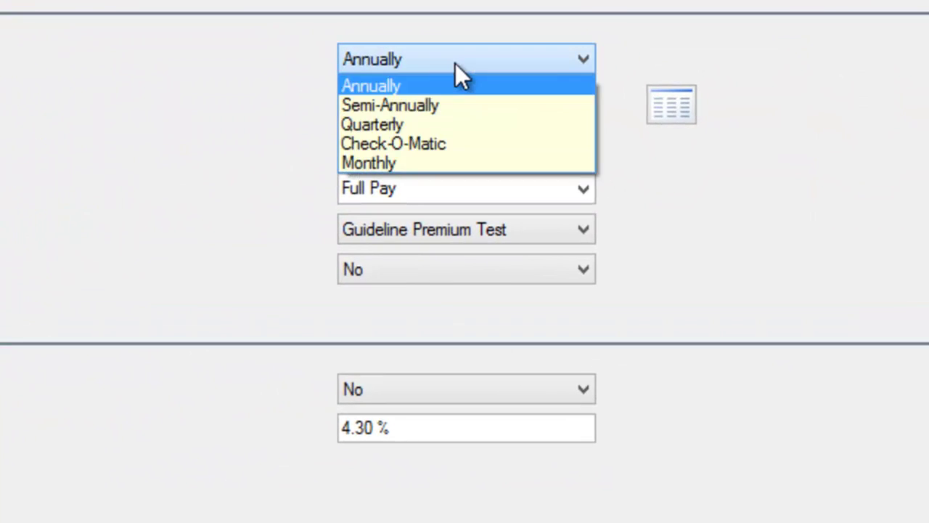
left_click(414, 140)
left_click(409, 155)
left_click_drag(411, 153, 261, 161)
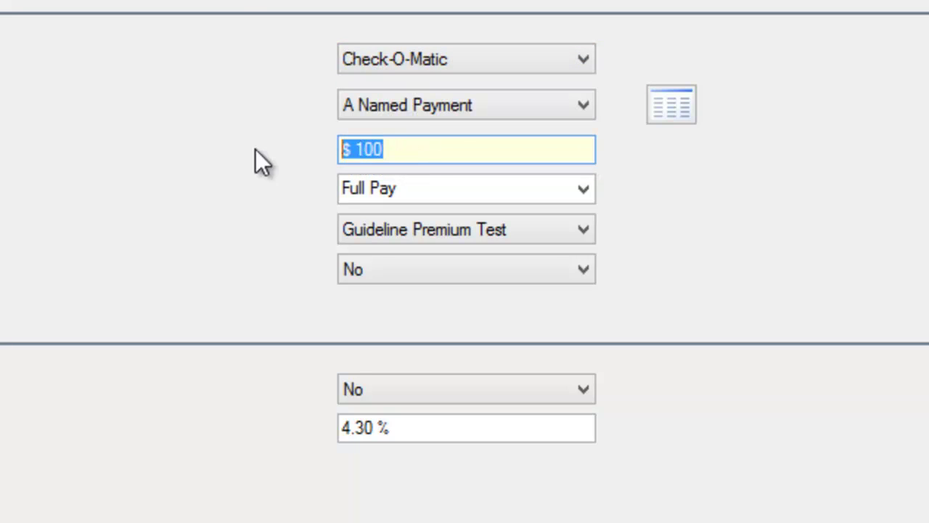
type("250")
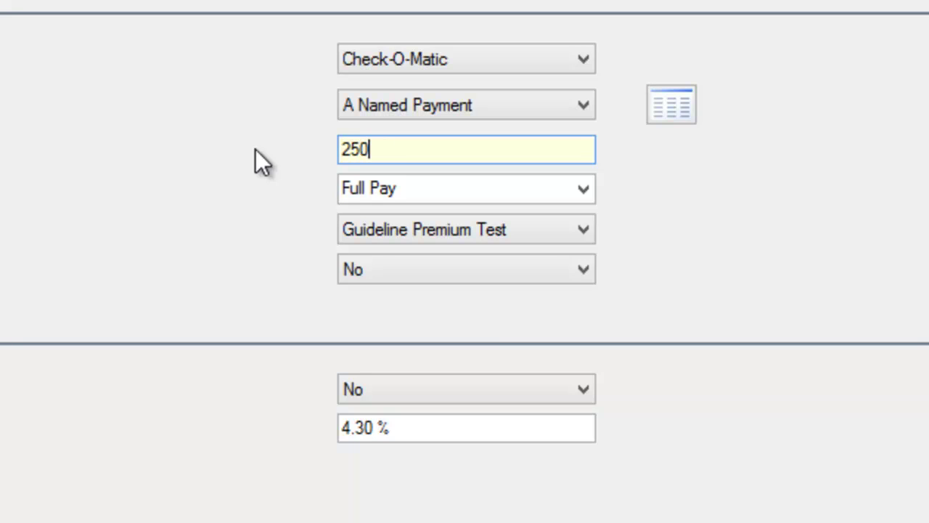
- Change the premium duration from Full Pay to 67
left_click(585, 191)
scroll(588, 255, "up", 20)
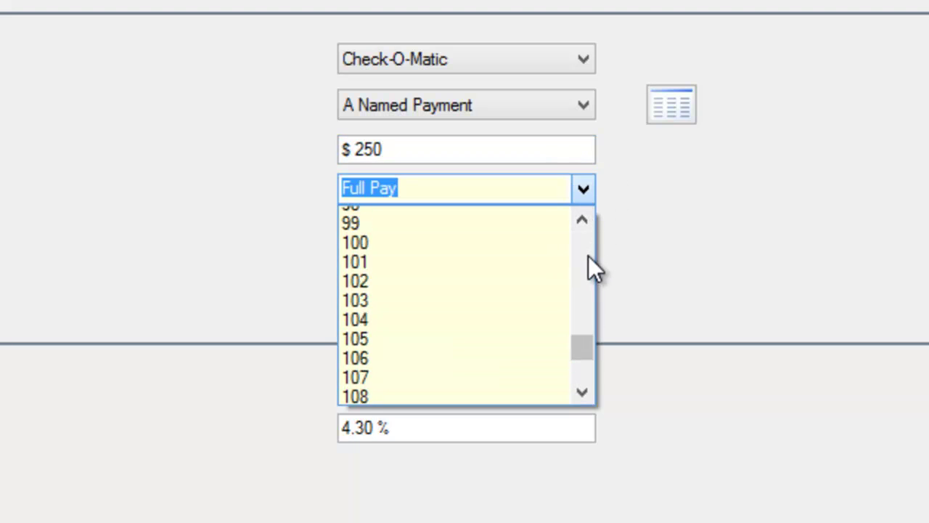
scroll(588, 262, "up", 3)
left_click_drag(586, 276, 583, 308)
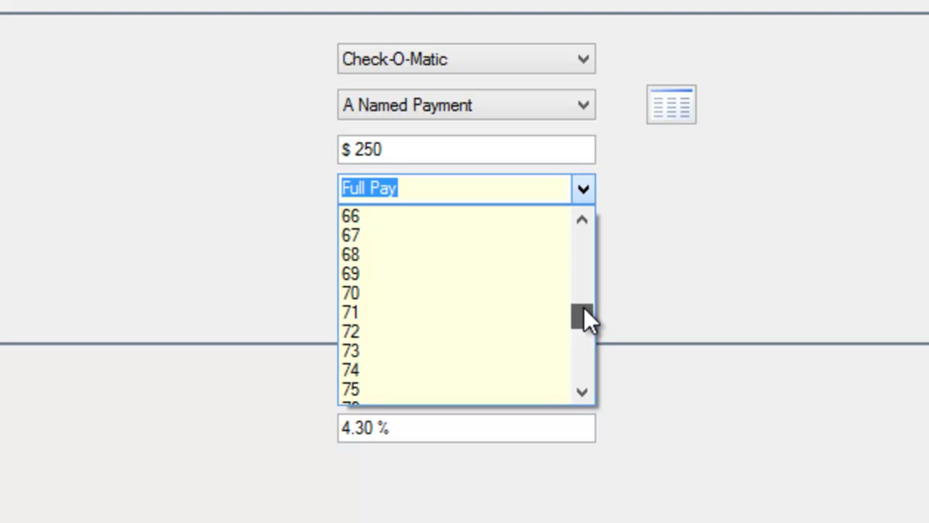
left_click(436, 235)
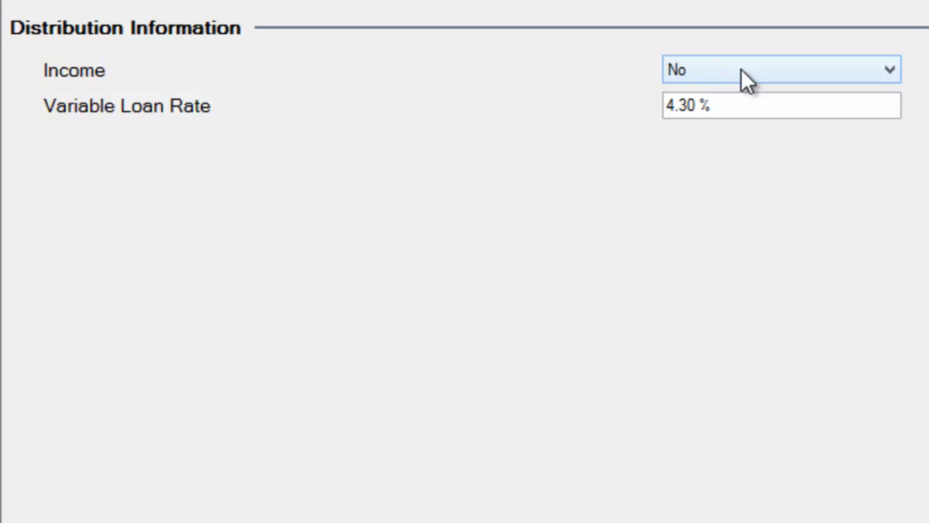
left_click(742, 73)
- Turn on Income with Max Level Income I and Loans Only distribution, then calculate the ledger
left_click(727, 108)
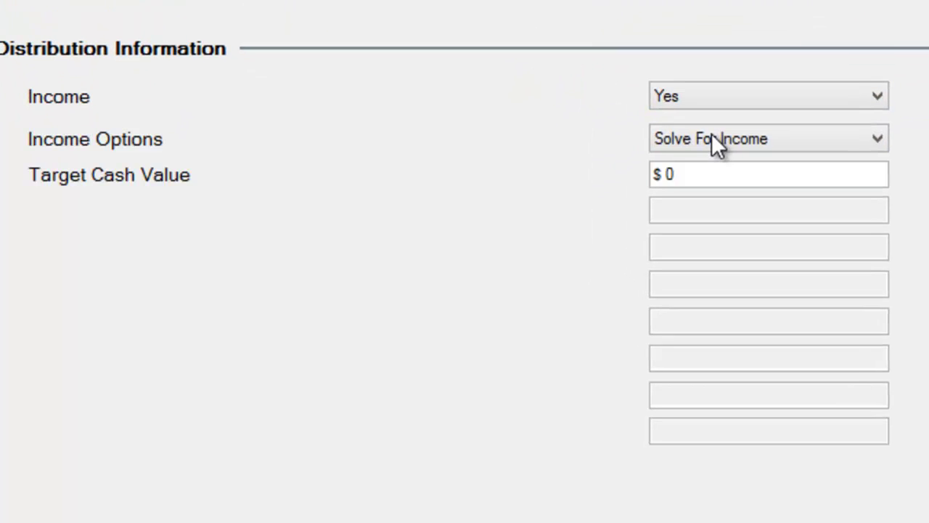
left_click(624, 199)
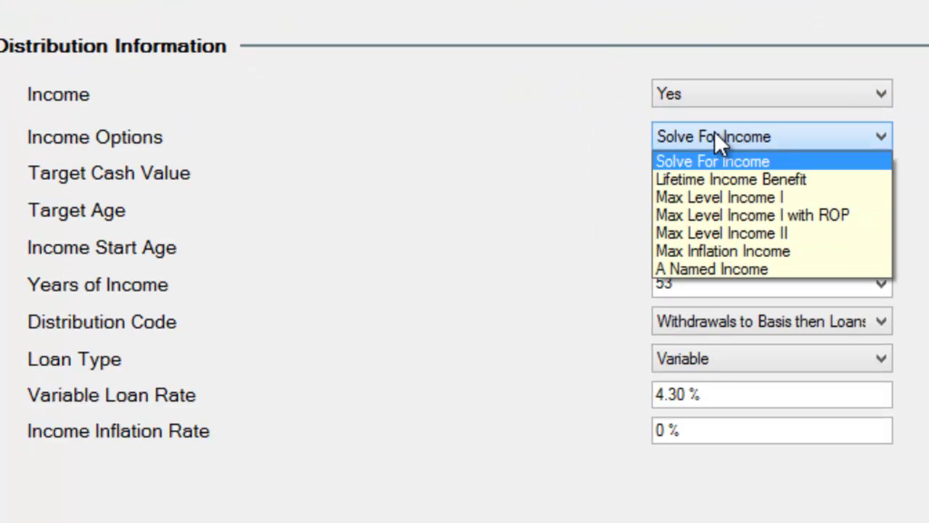
left_click(710, 196)
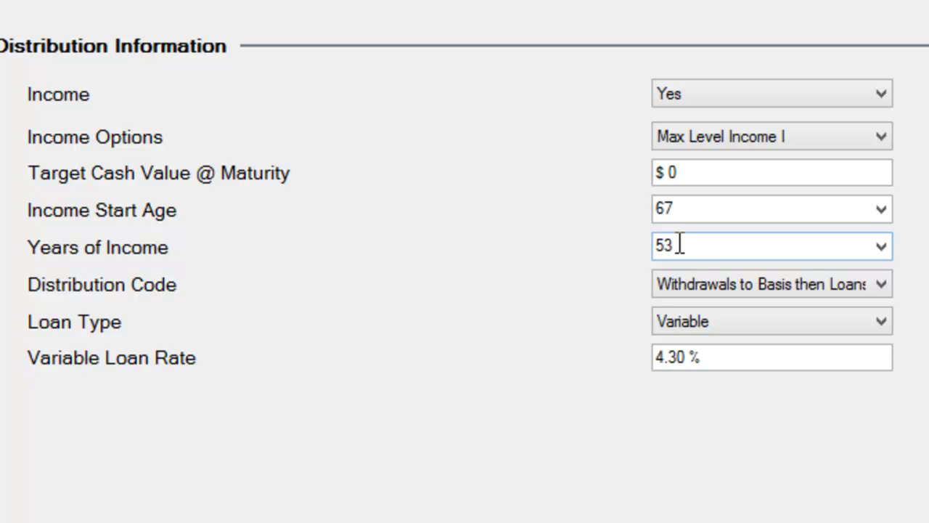
left_click(679, 287)
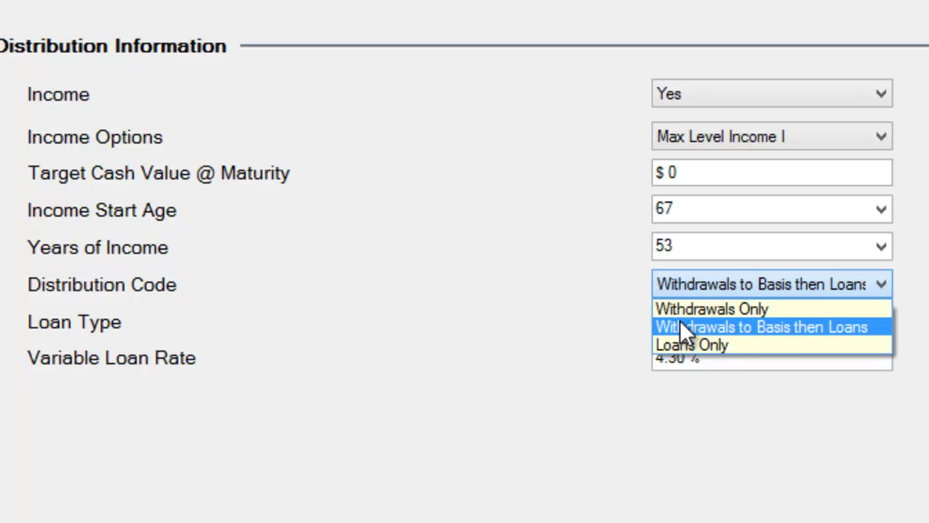
left_click(680, 338)
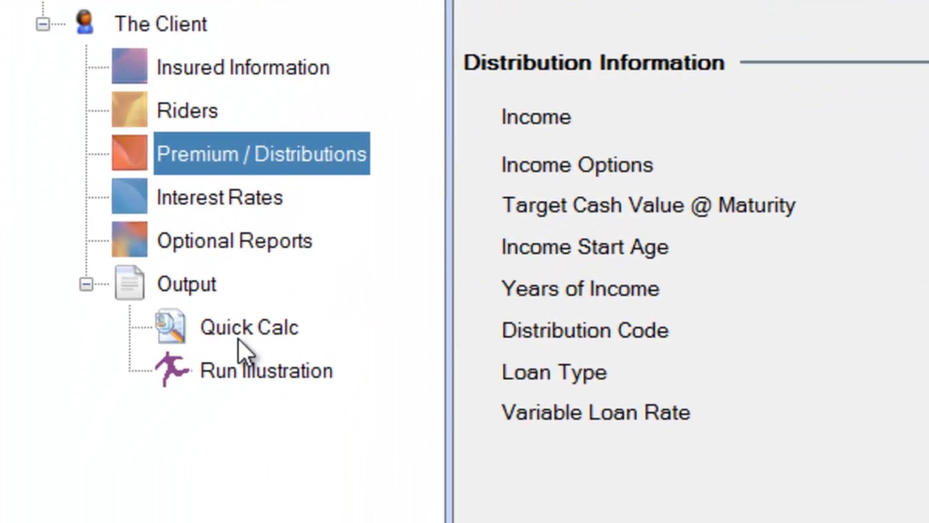
left_click(151, 425)
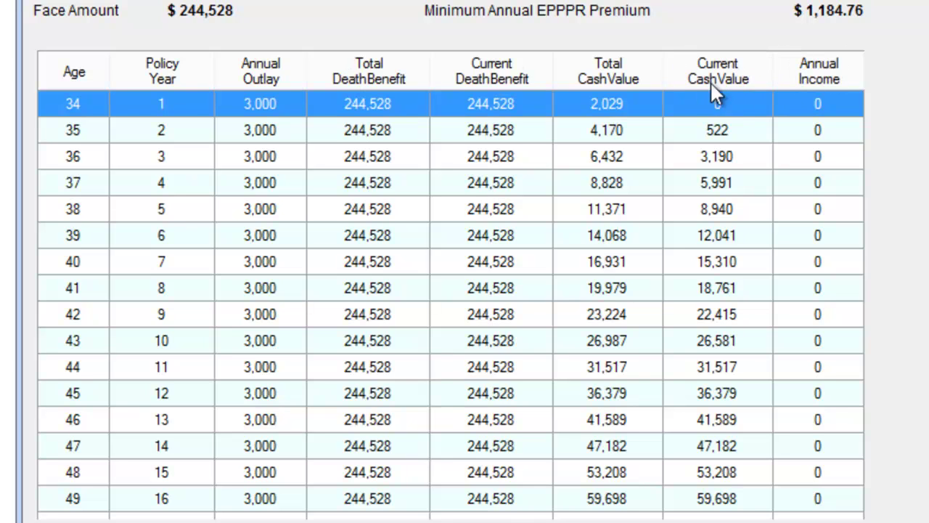
- Move the Annual Income column between Total CashValue and Current CashValue
left_click_drag(812, 75, 697, 73)
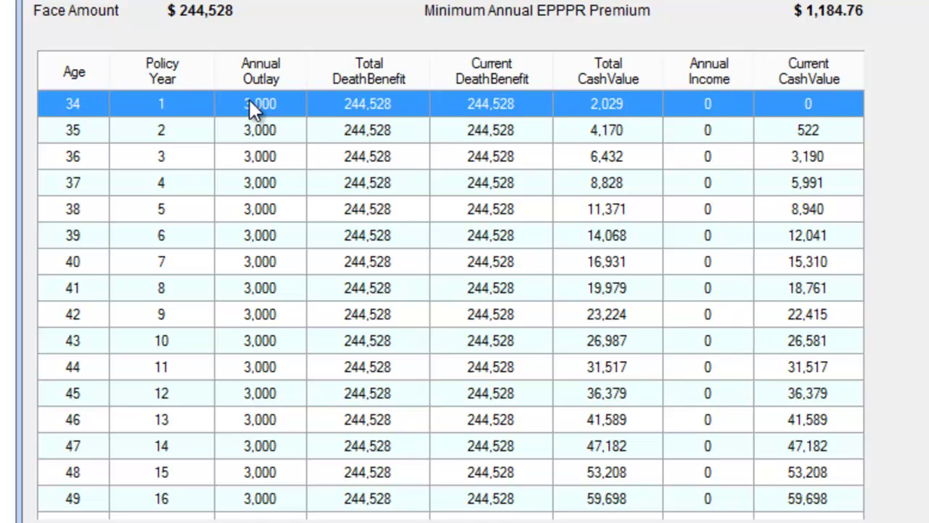
right_click(370, 79)
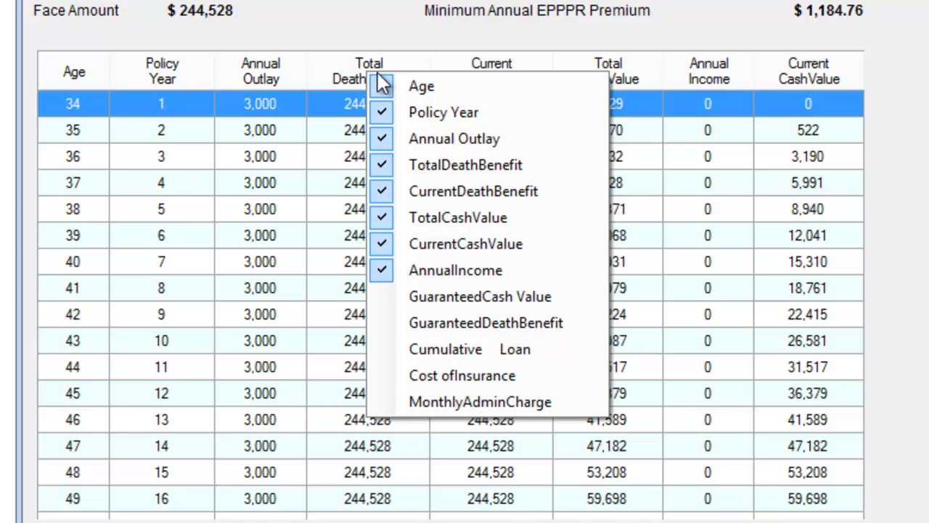
left_click(384, 84)
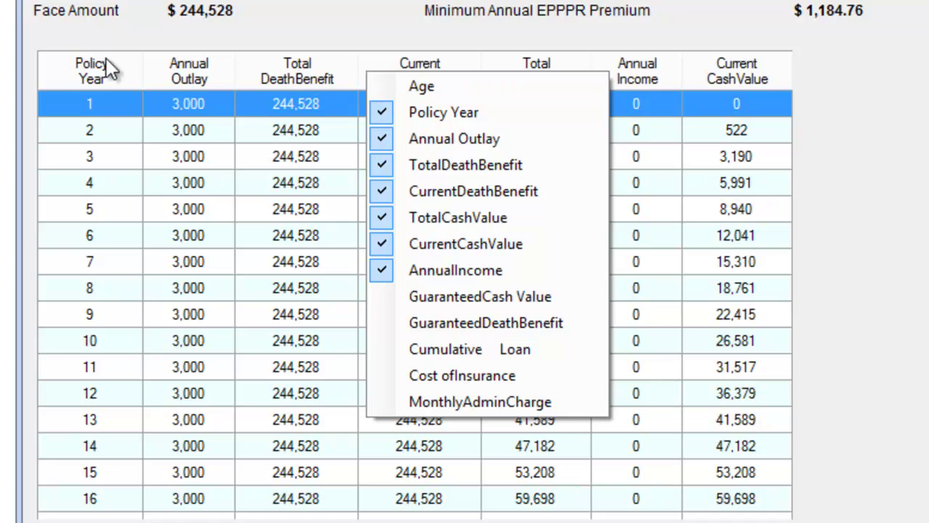
left_click(383, 84)
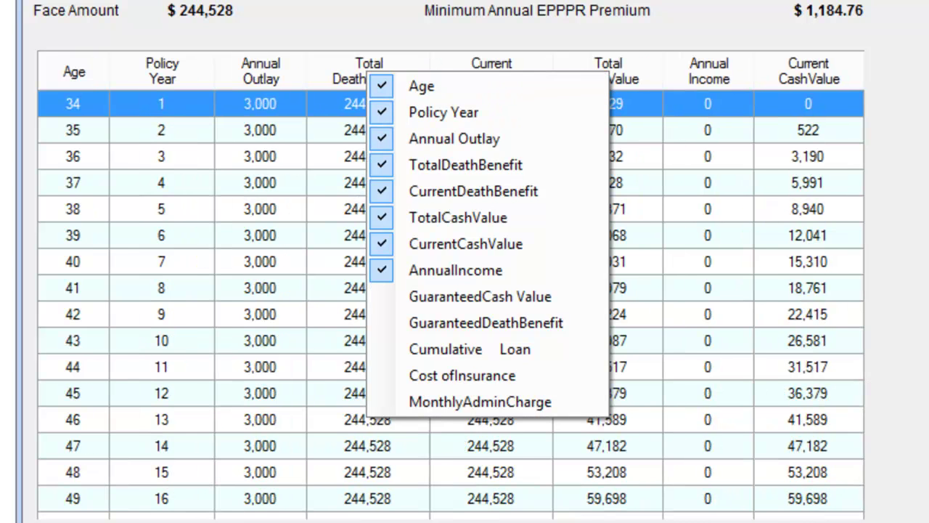
key("Escape")
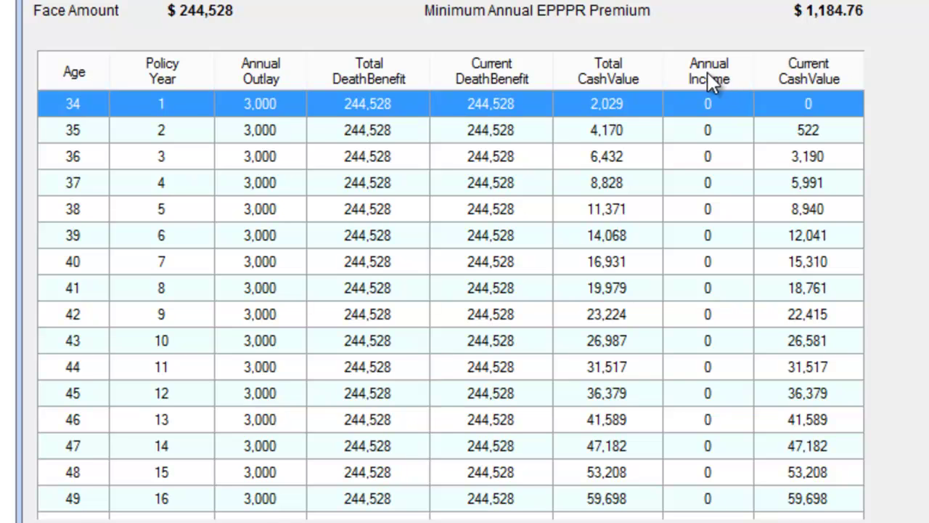
- Return Annual Income to the end of the grid and keep Policy Year after Age
left_click_drag(720, 76, 824, 78)
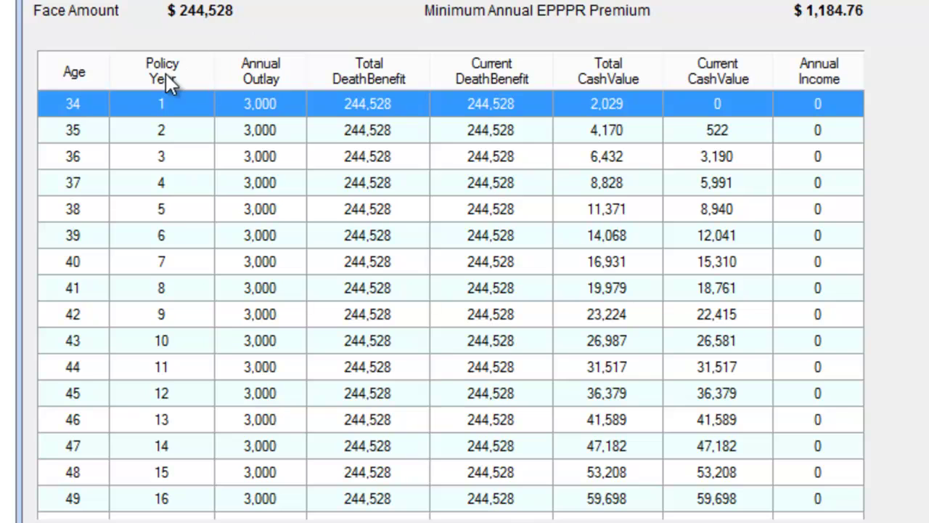
left_click_drag(168, 82, 637, 64)
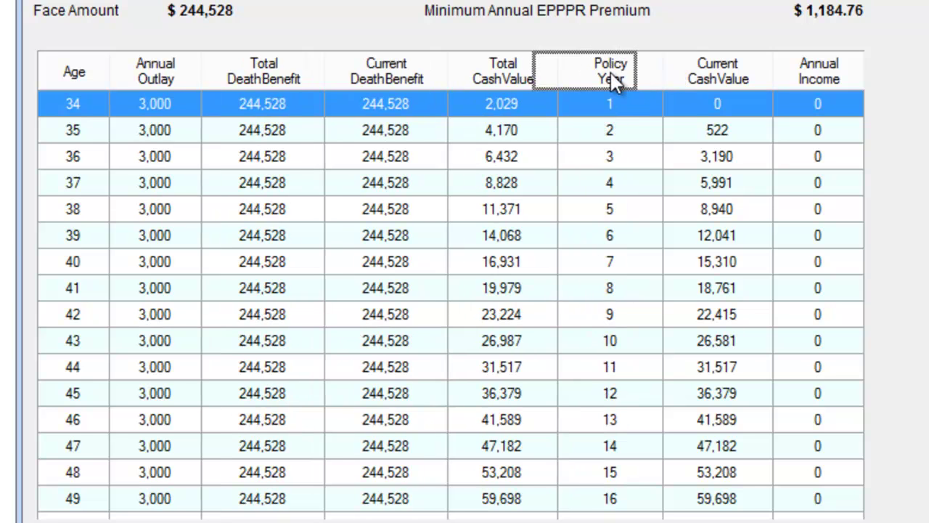
left_click_drag(187, 67, 149, 73)
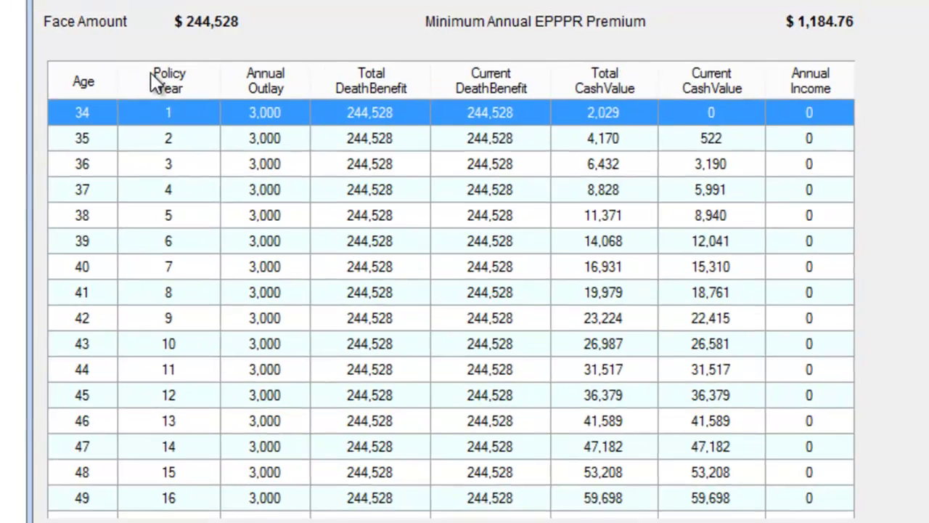